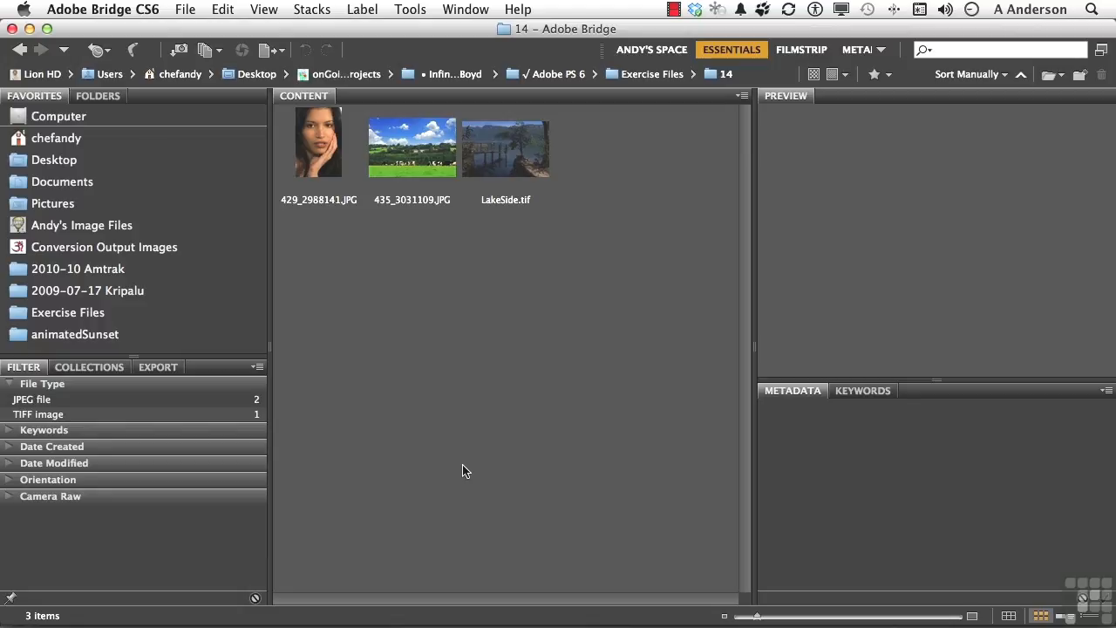
# Step: Open LakeSide.tif in Photoshop, create two duplicate documents from its history state, and collapse the history list
pyautogui.doubleClick(503, 165)
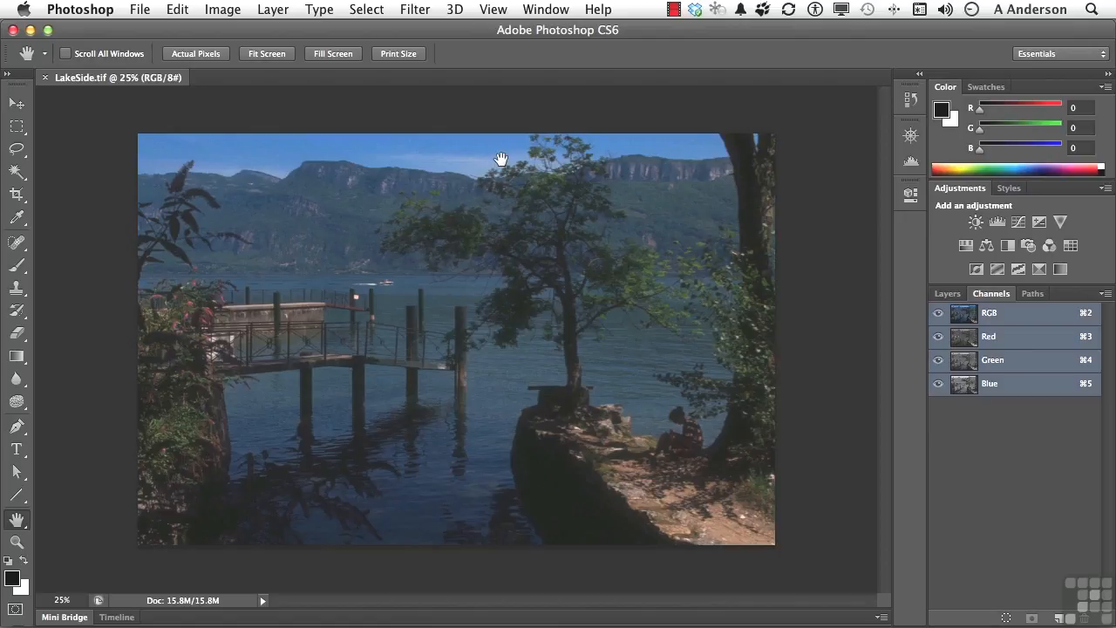
pyautogui.click(911, 105)
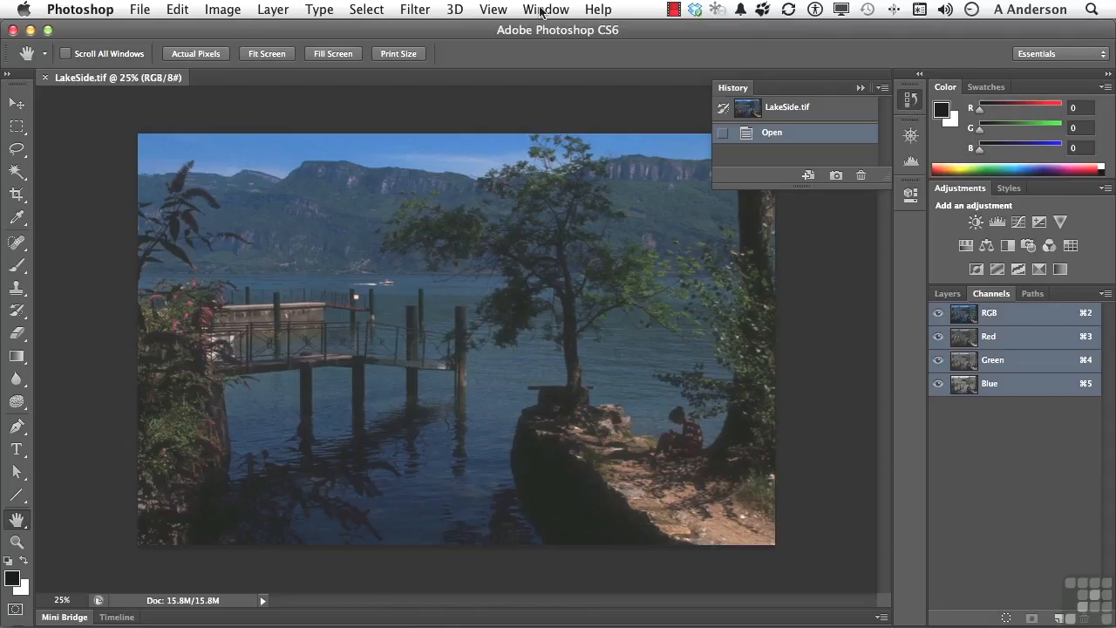
pyautogui.click(809, 178)
pyautogui.click(808, 176)
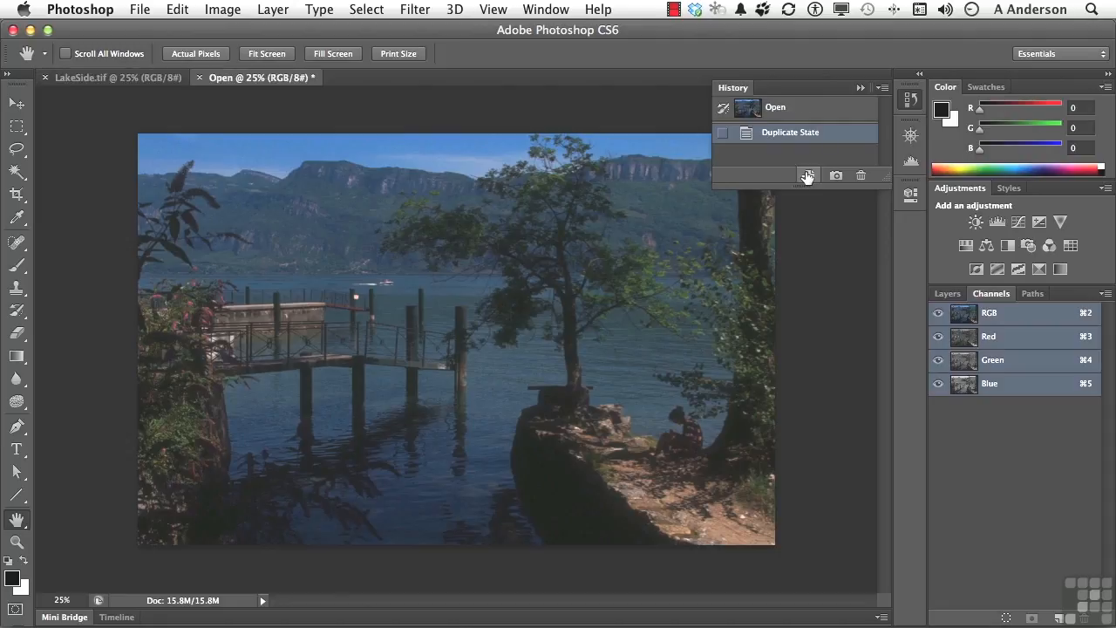
pyautogui.click(808, 176)
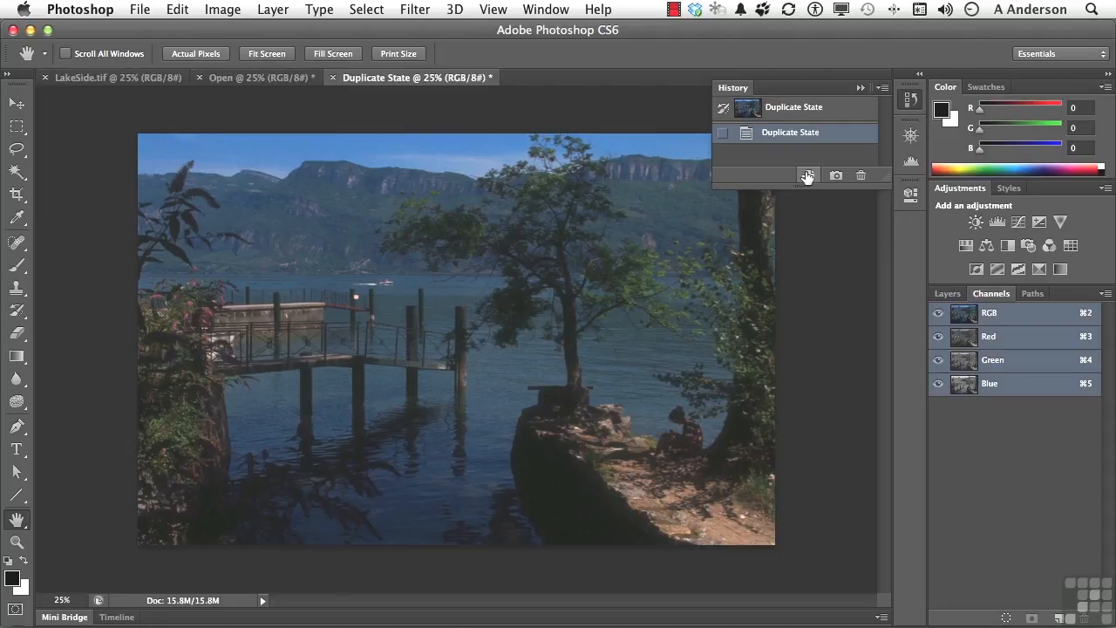
pyautogui.click(259, 80)
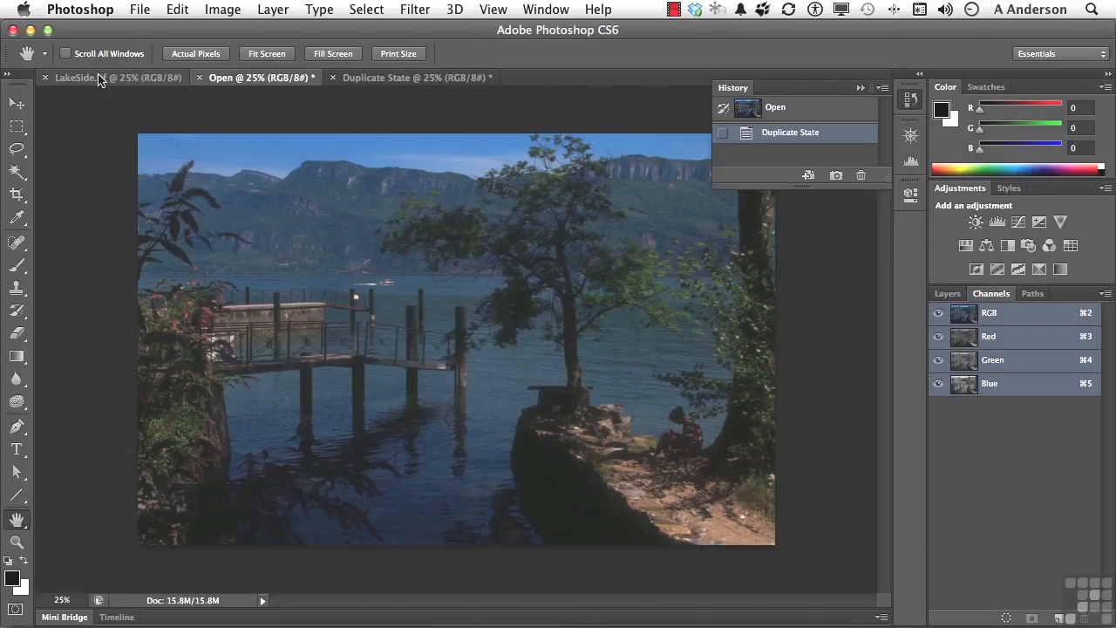
pyautogui.click(100, 80)
pyautogui.click(231, 81)
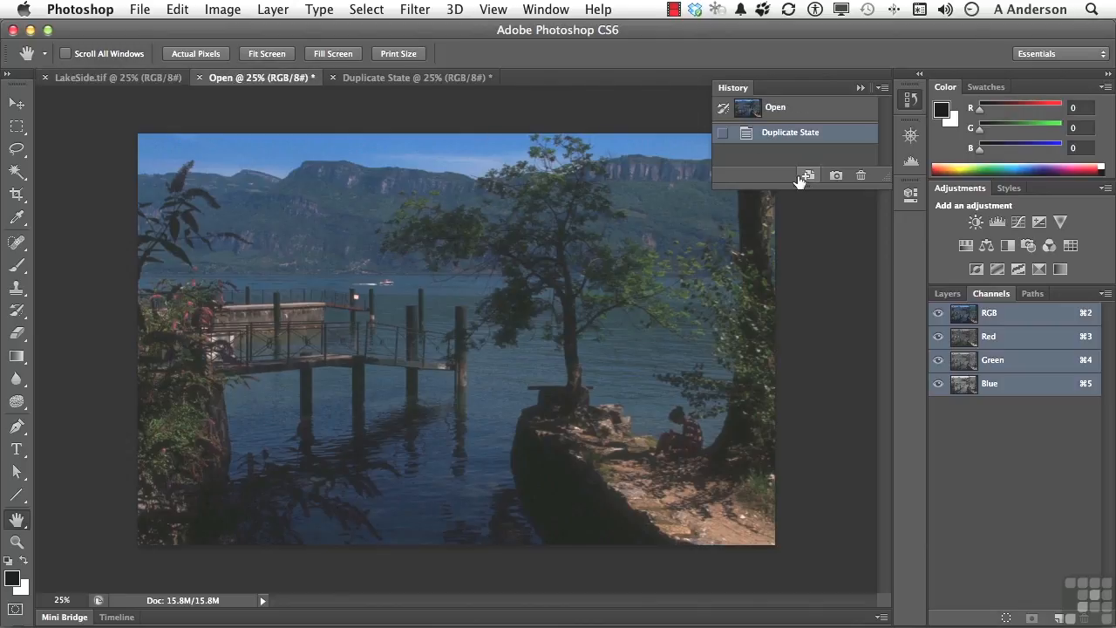
pyautogui.click(860, 88)
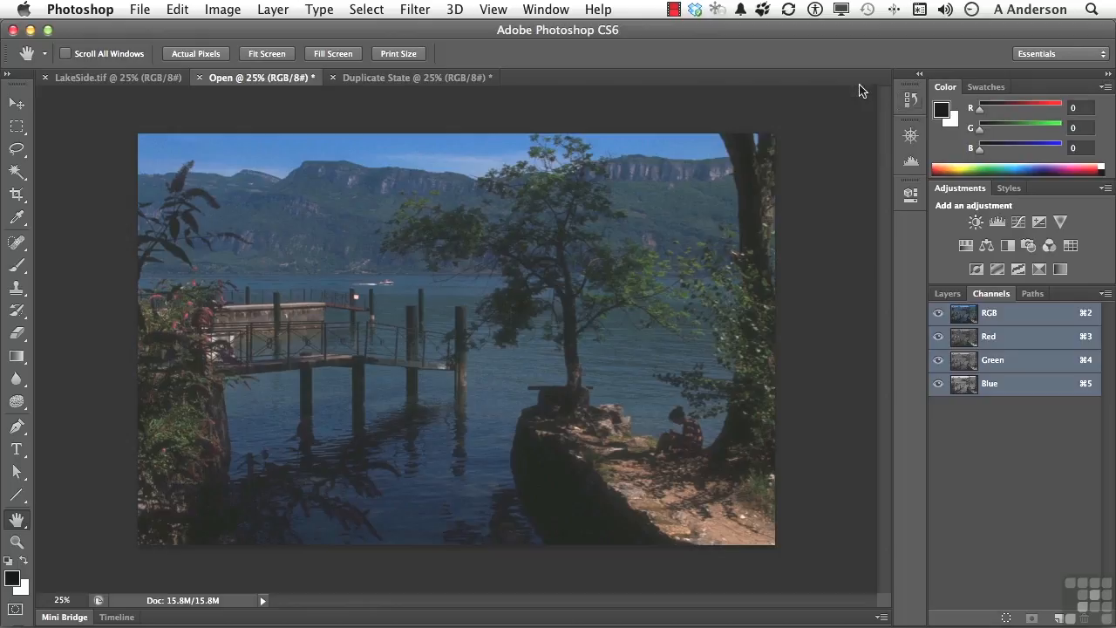
# Step: Remove the color from the original LakeSide.tif document with the Desaturate adjustment
pyautogui.click(84, 81)
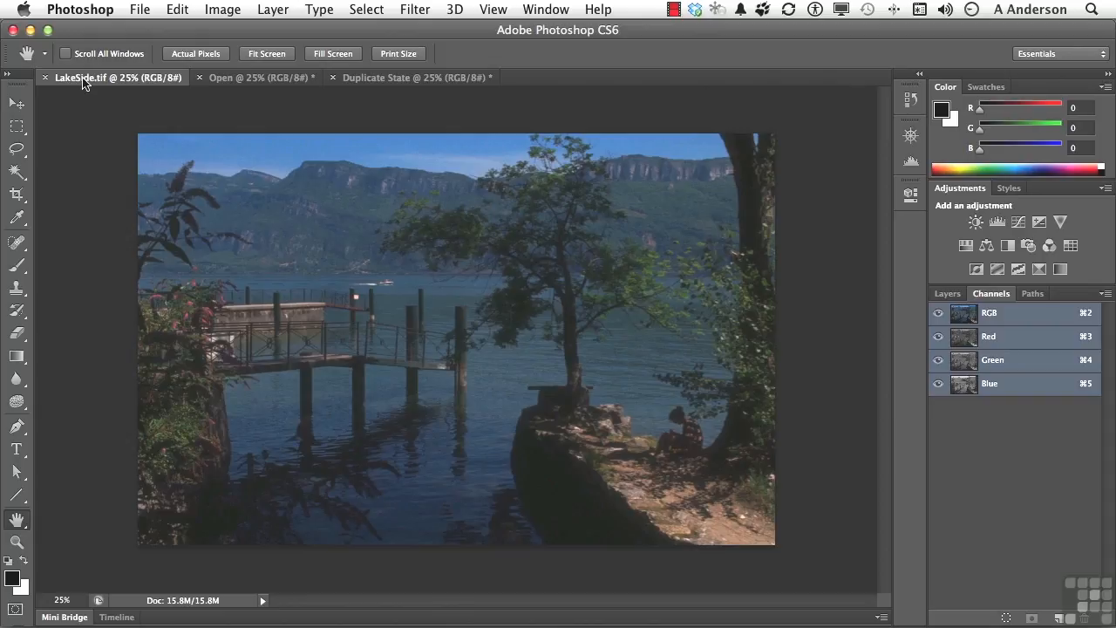
pyautogui.click(215, 9)
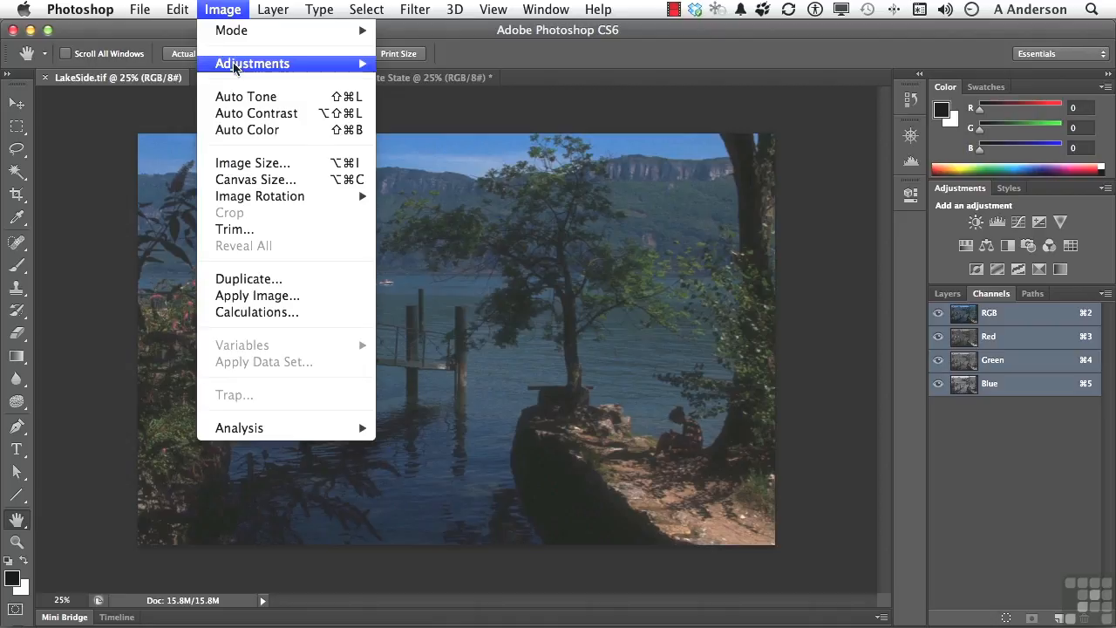
pyautogui.moveTo(234, 67)
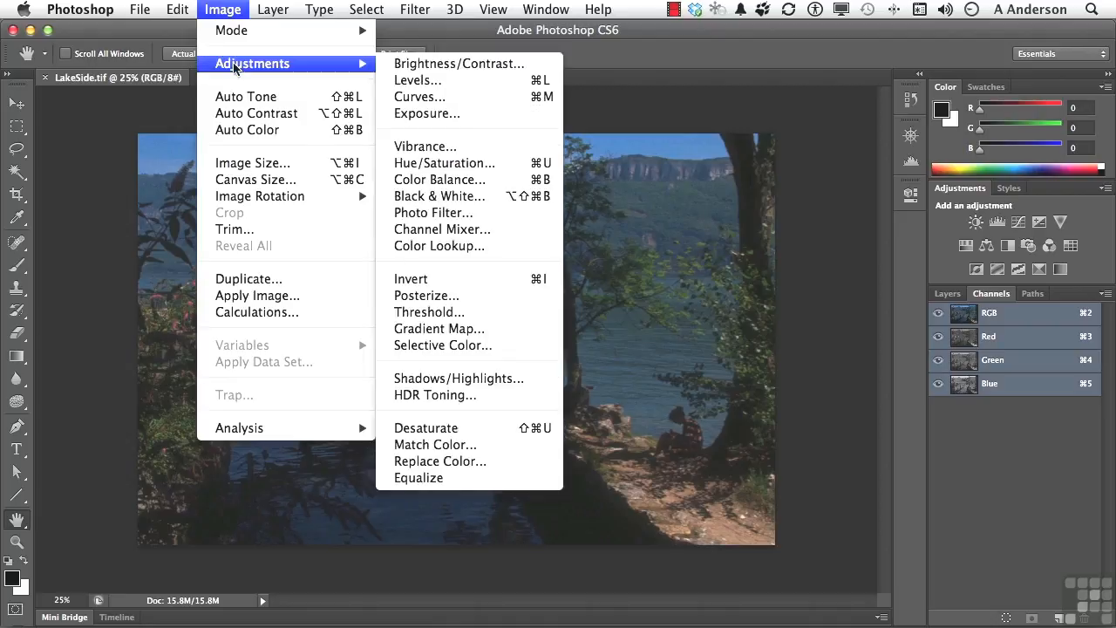
pyautogui.click(506, 428)
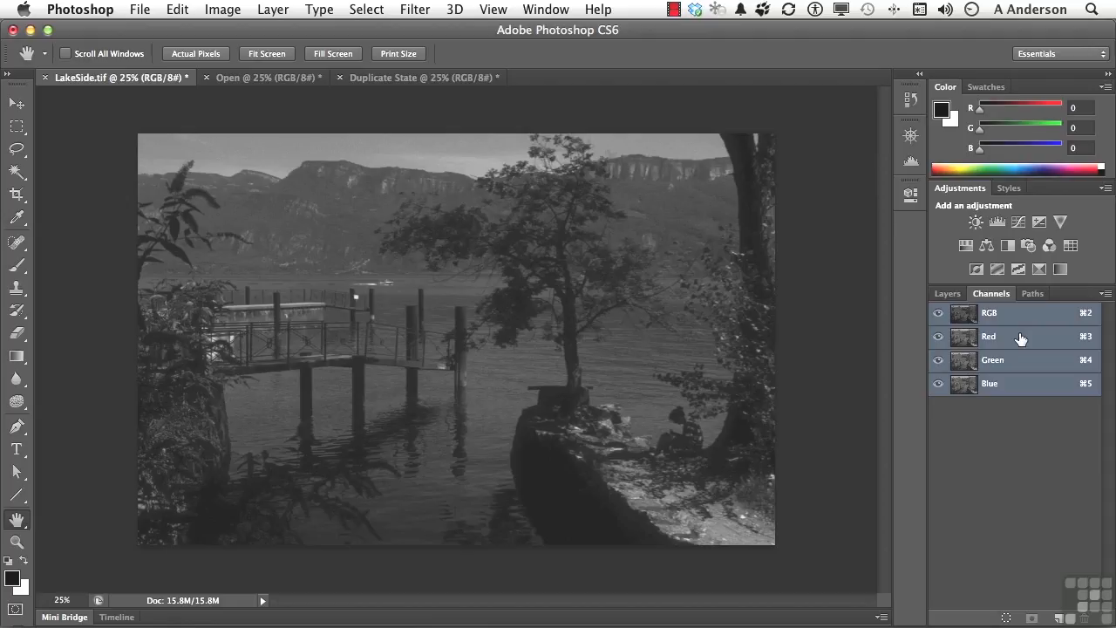
# Step: Convert the duplicate document named Open to Grayscale mode, discarding its color information
pyautogui.click(249, 80)
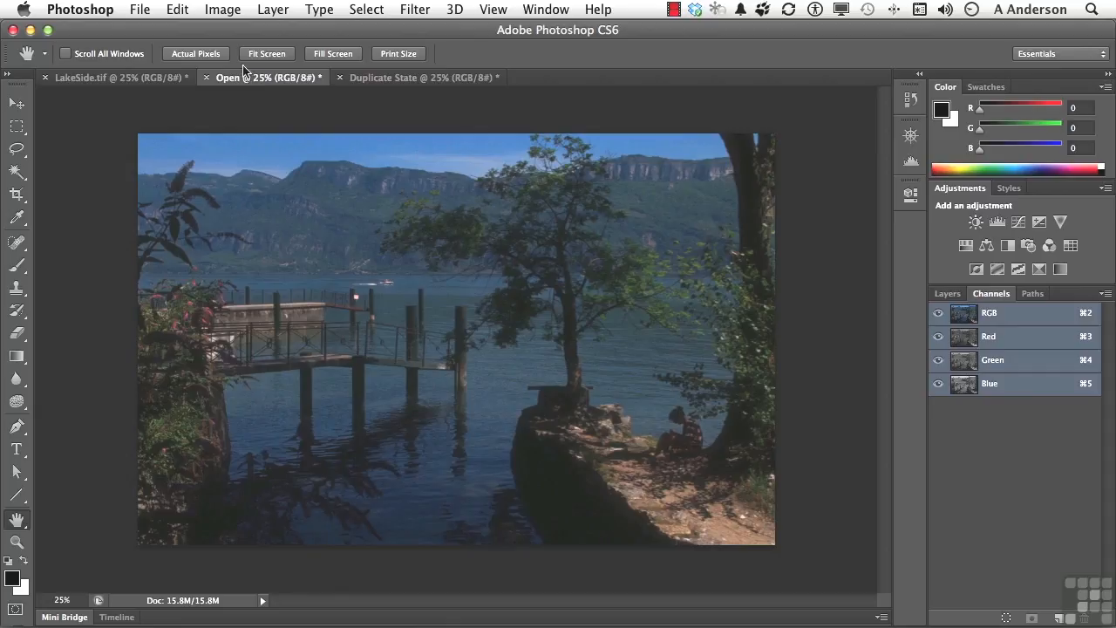
pyautogui.click(220, 12)
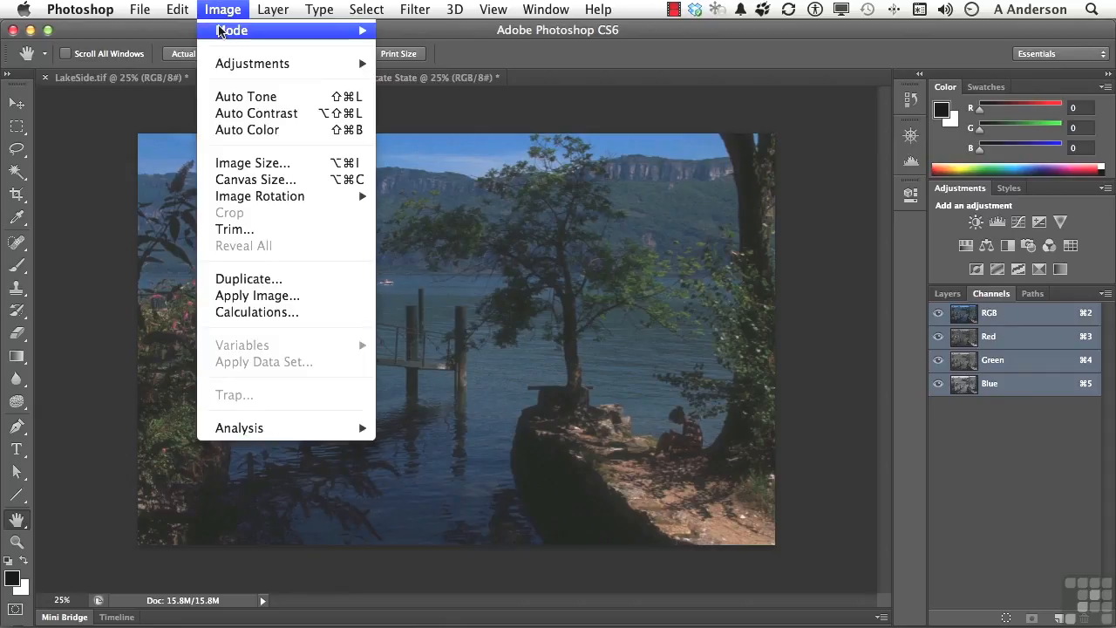
pyautogui.moveTo(232, 31)
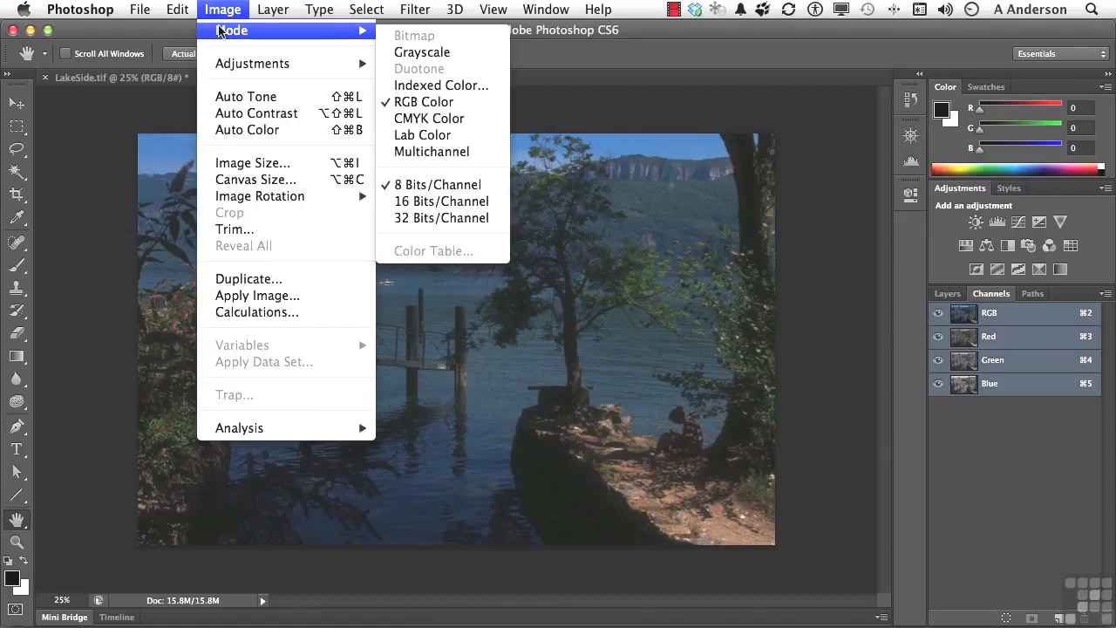
pyautogui.click(420, 54)
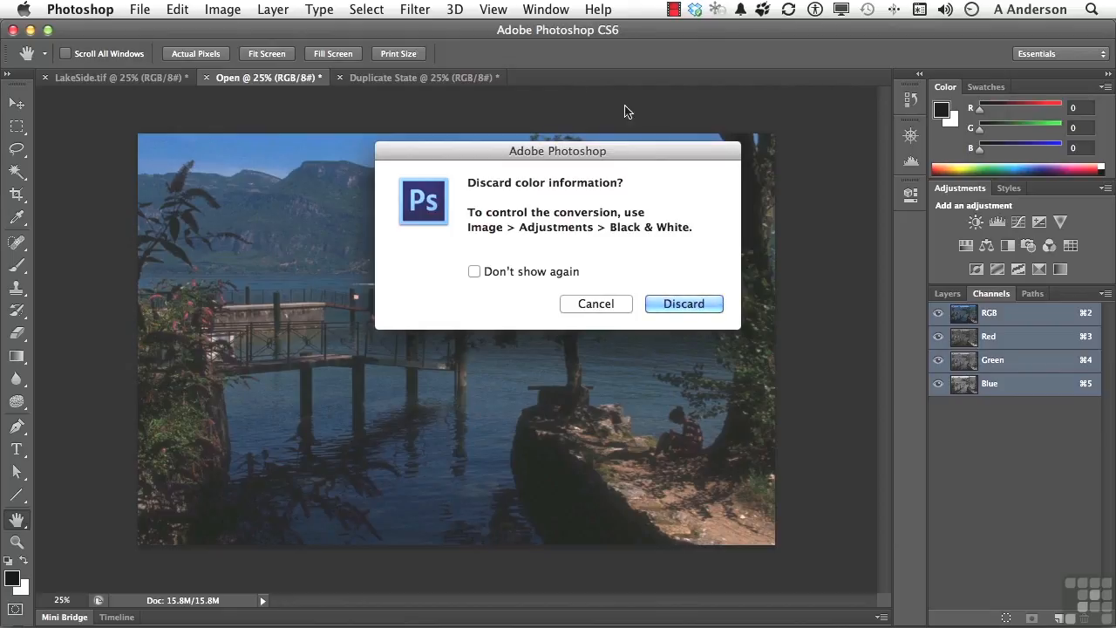
pyautogui.click(667, 301)
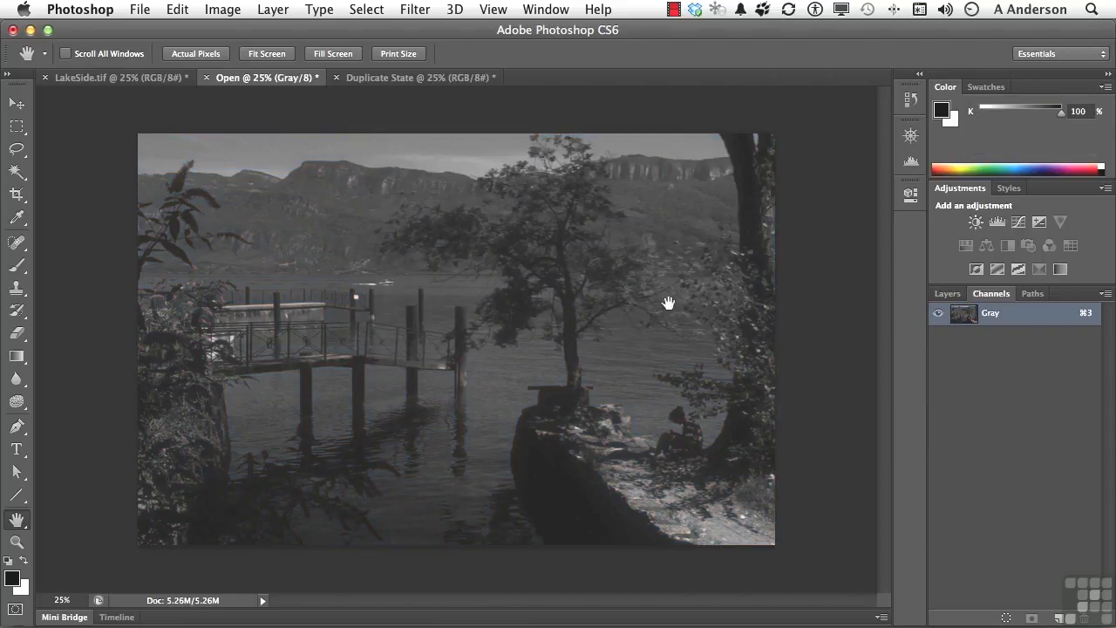
# Step: Convert the document named Duplicate State from RGB to Lab Color mode
pyautogui.click(398, 80)
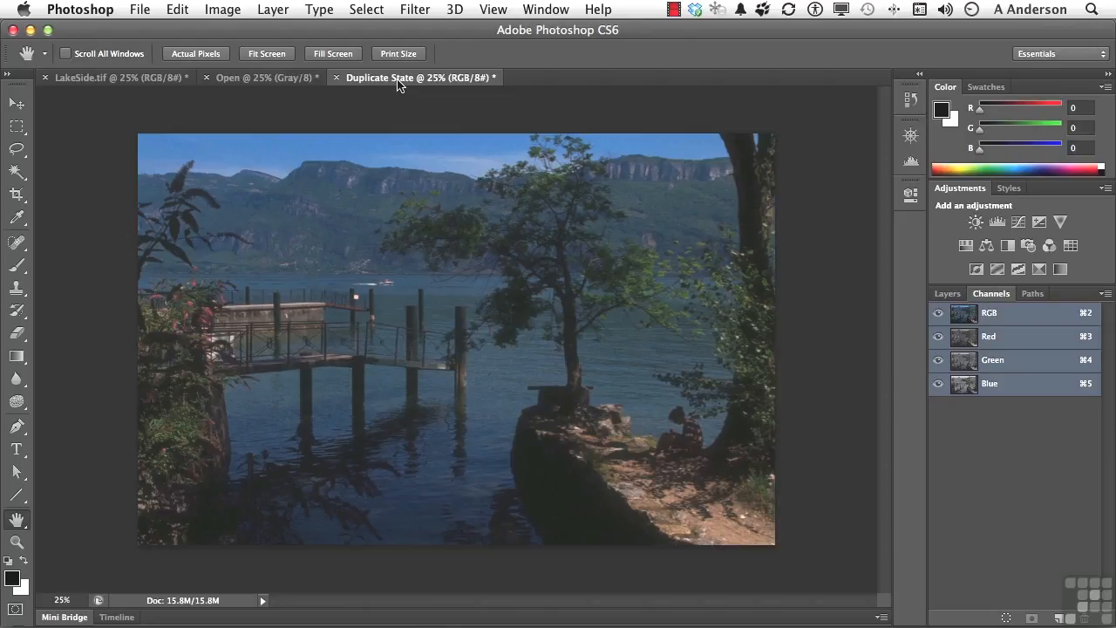
pyautogui.click(223, 9)
pyautogui.moveTo(228, 32)
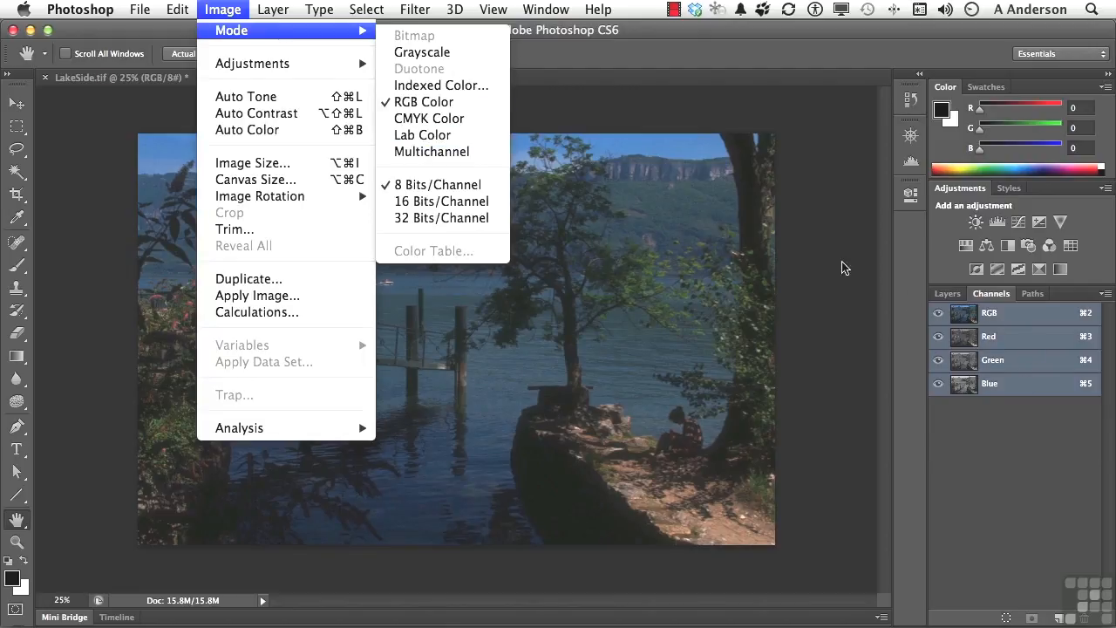
pyautogui.click(453, 136)
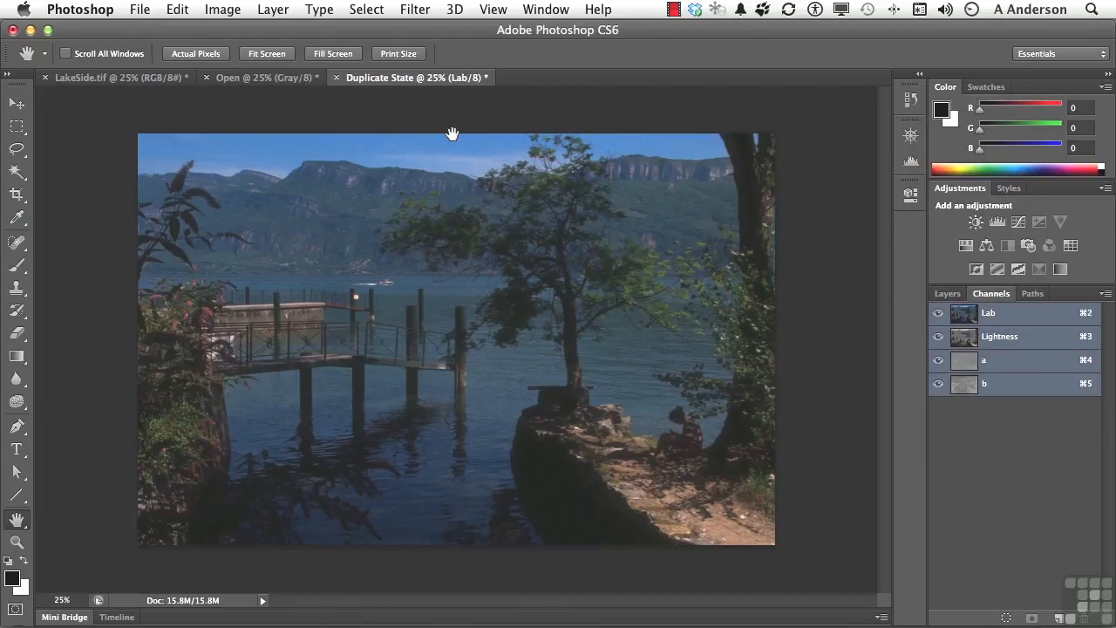
# Step: Isolate the Lightness channel of the Lab document and convert it to Grayscale, discarding the other channels
pyautogui.click(987, 362)
pyautogui.click(992, 386)
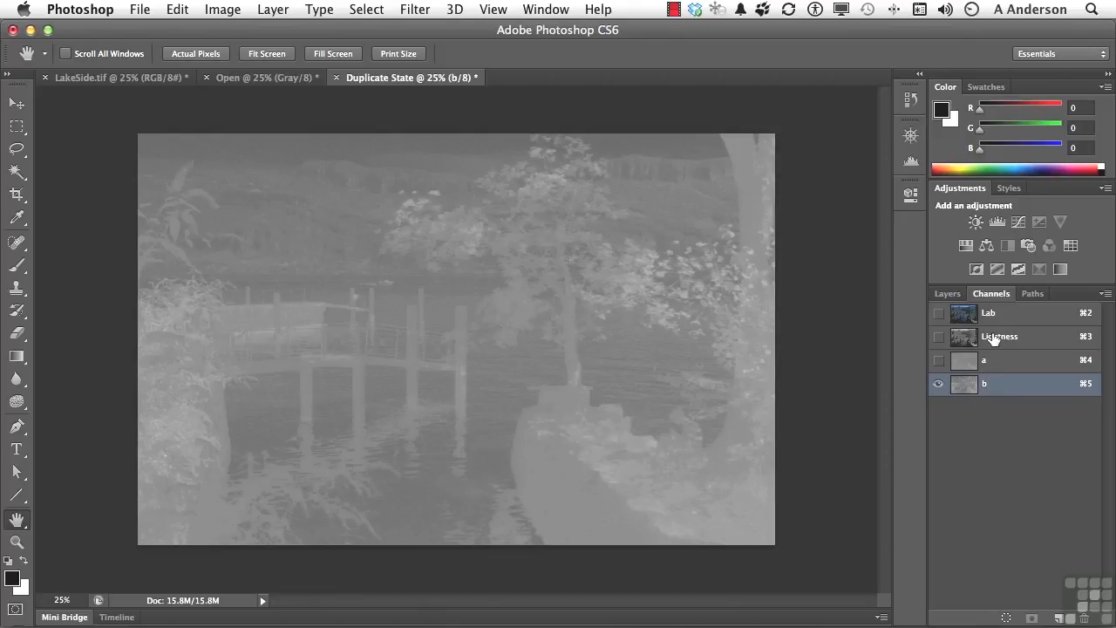
pyautogui.click(992, 339)
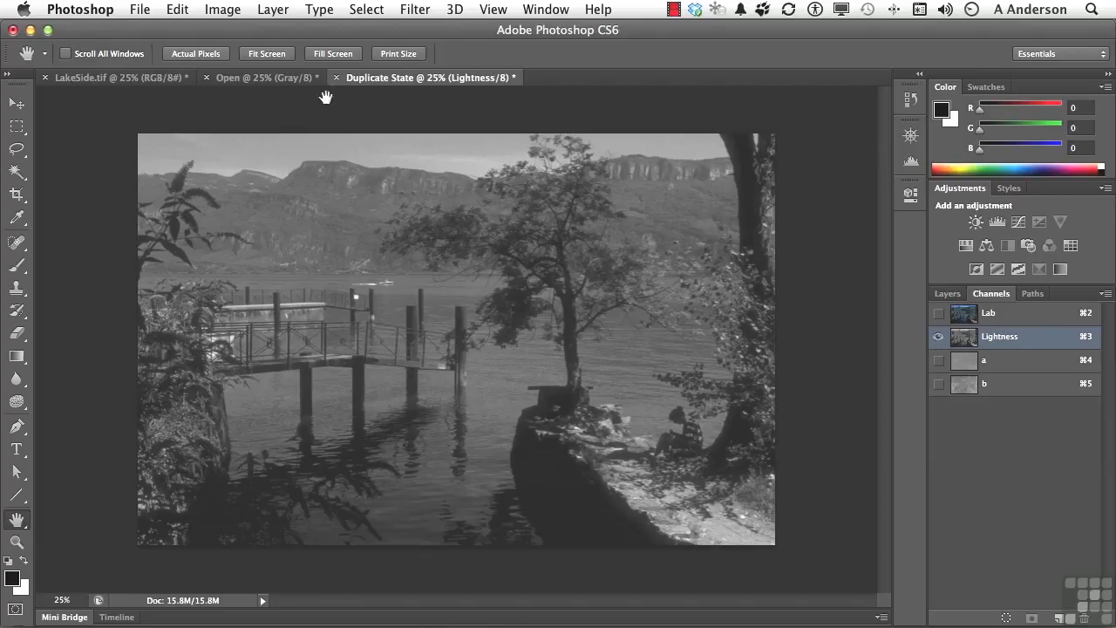
pyautogui.click(233, 12)
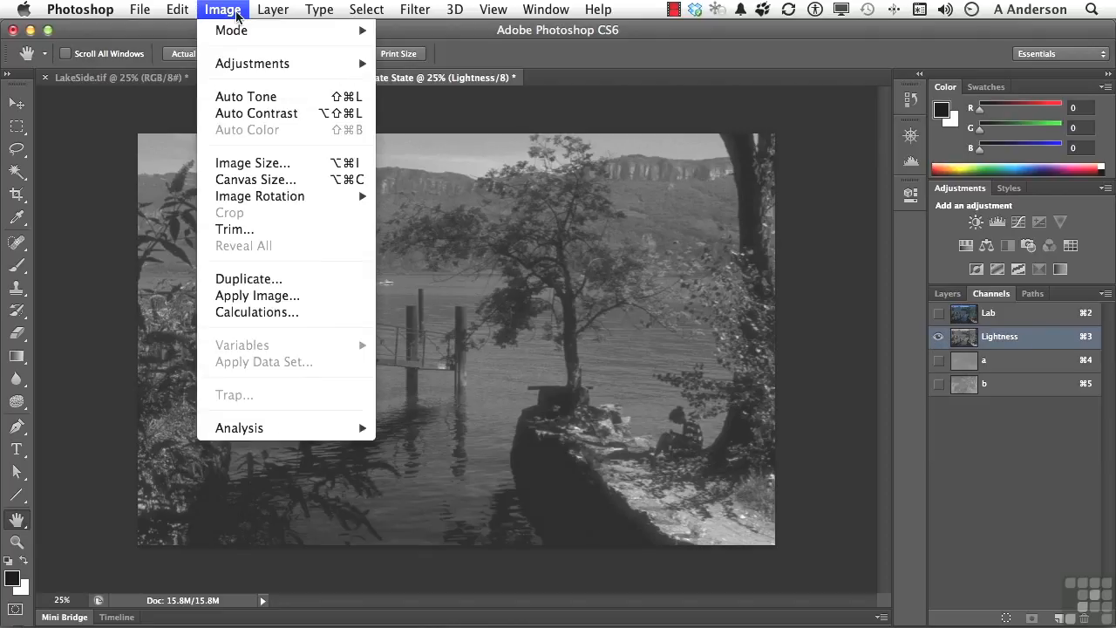
pyautogui.moveTo(349, 30)
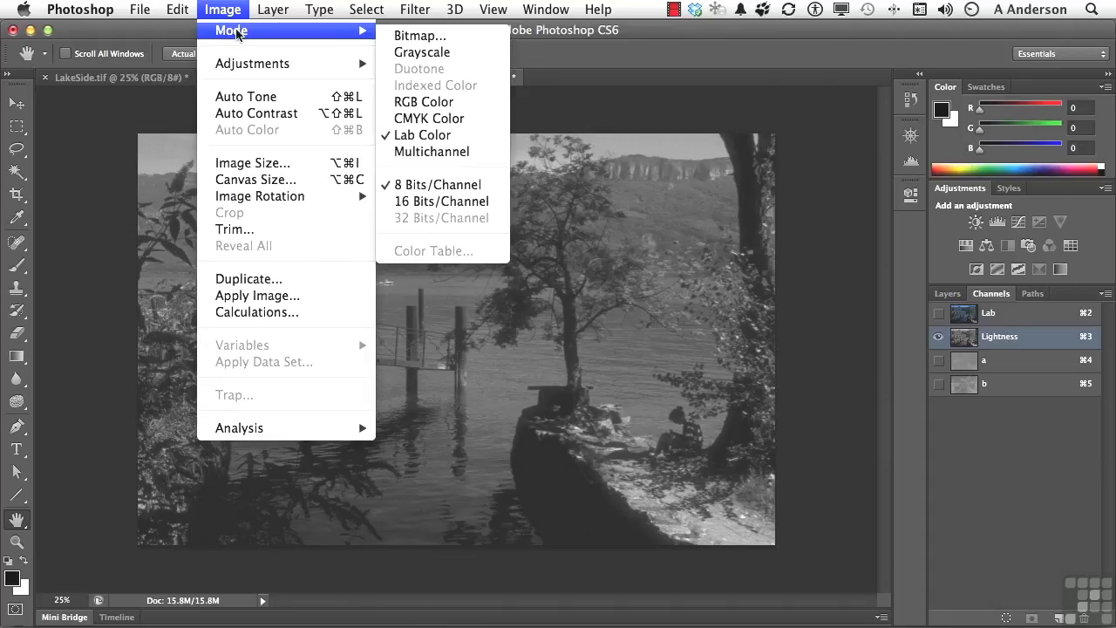
pyautogui.click(422, 52)
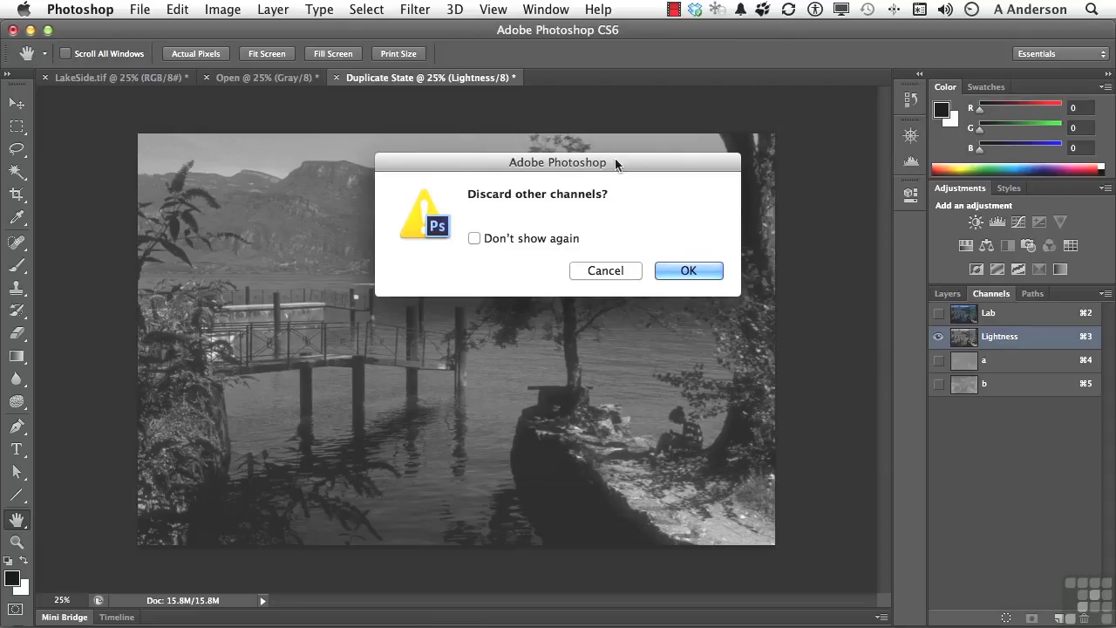
pyautogui.click(673, 272)
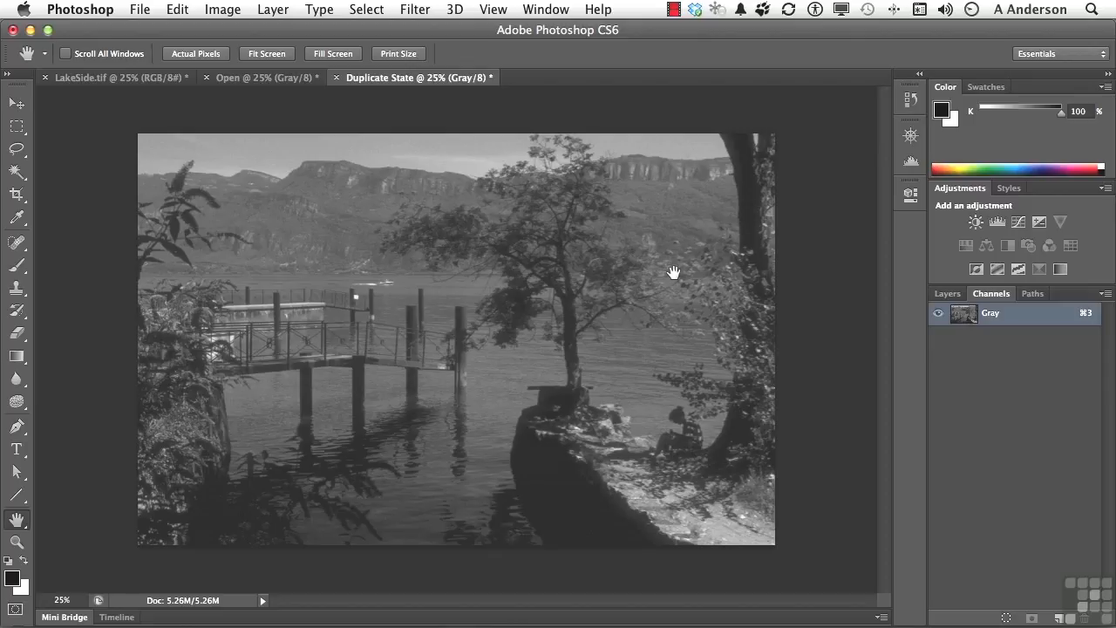
# Step: Compare the black-and-white versions in the LakeSide.tif, Open and Duplicate State documents
pyautogui.click(92, 80)
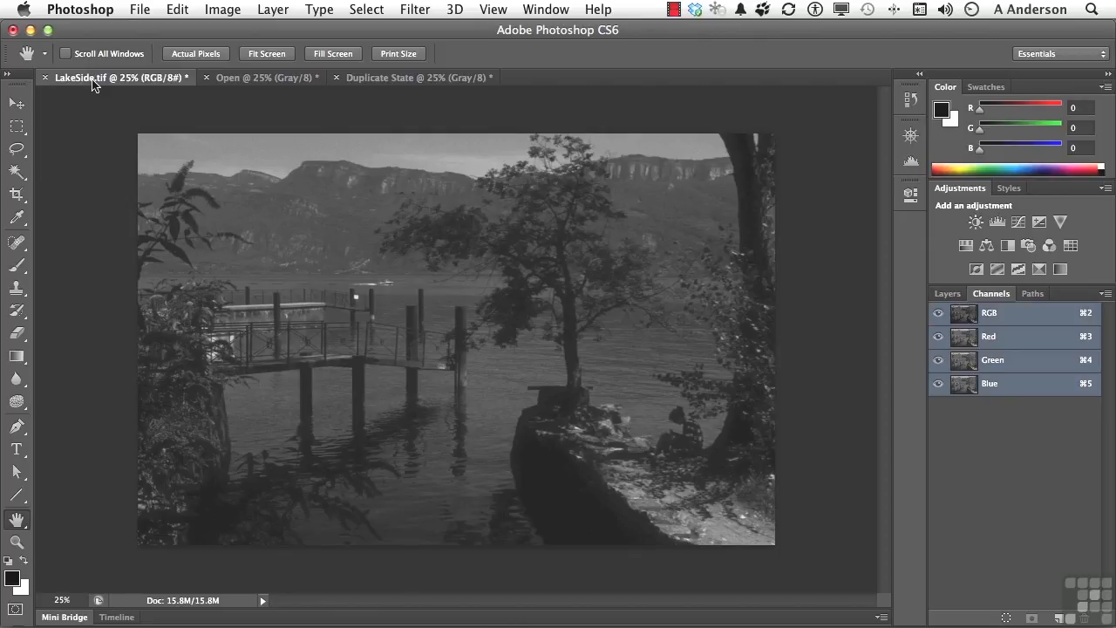
pyautogui.click(233, 80)
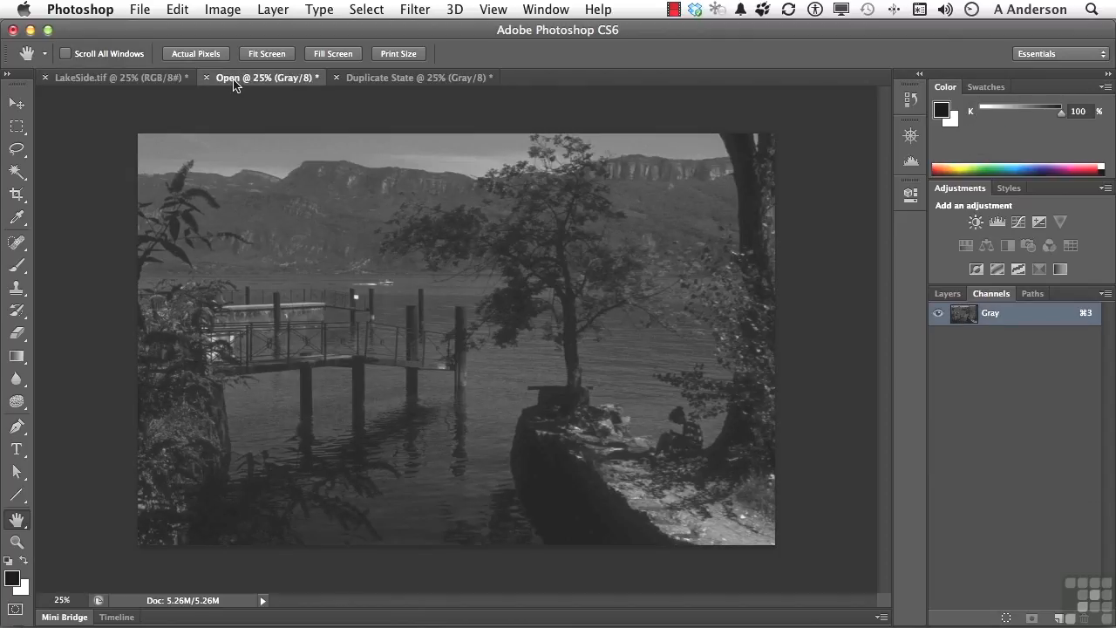
pyautogui.click(124, 79)
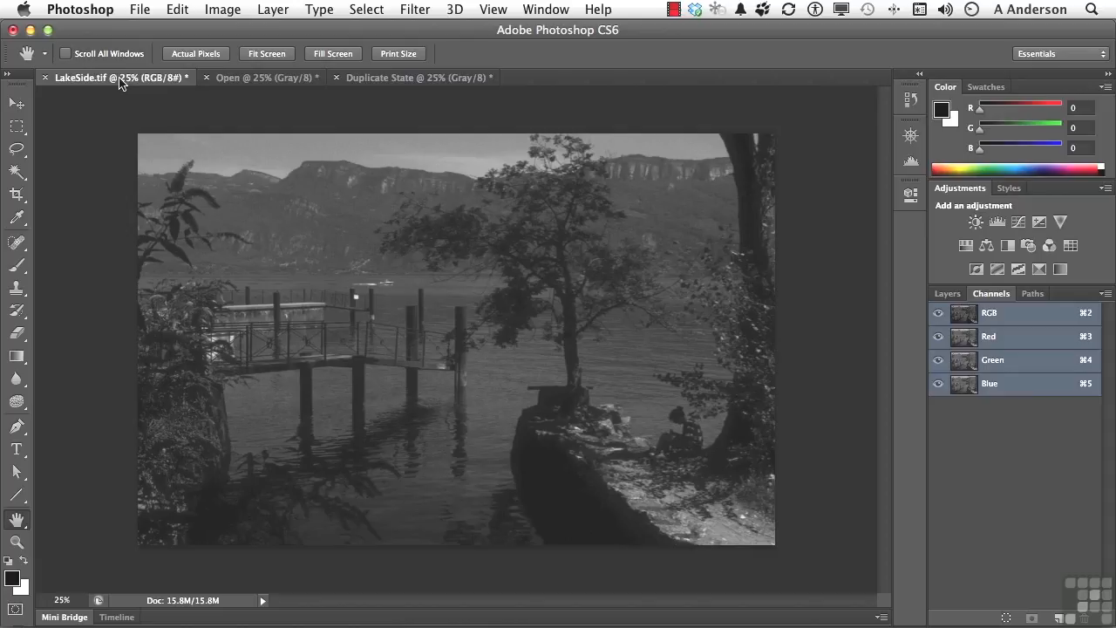
pyautogui.click(254, 83)
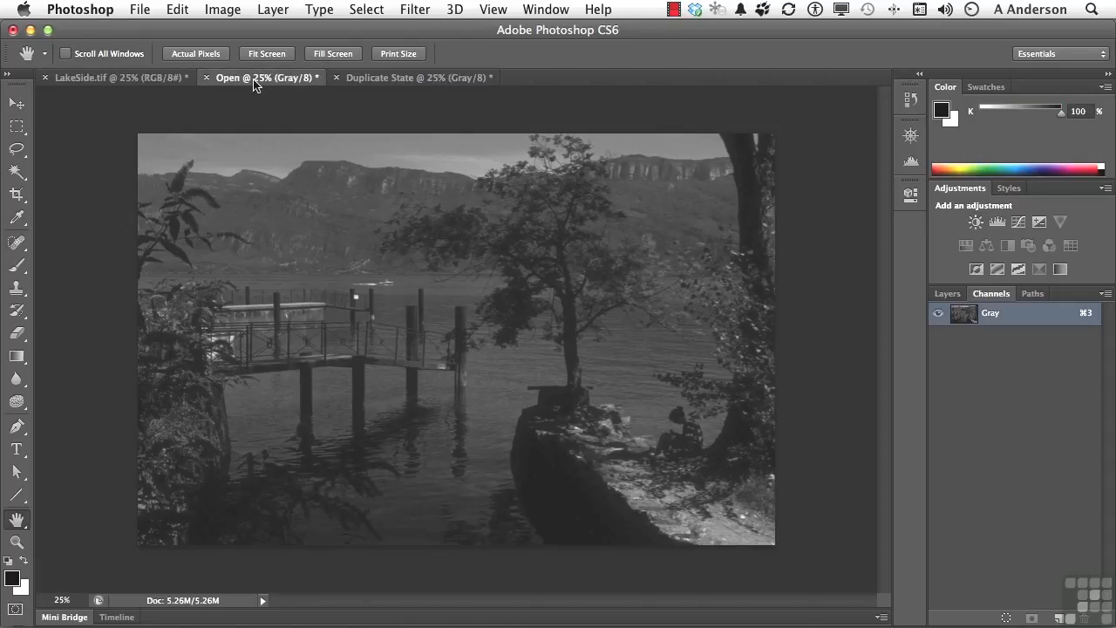
pyautogui.click(387, 78)
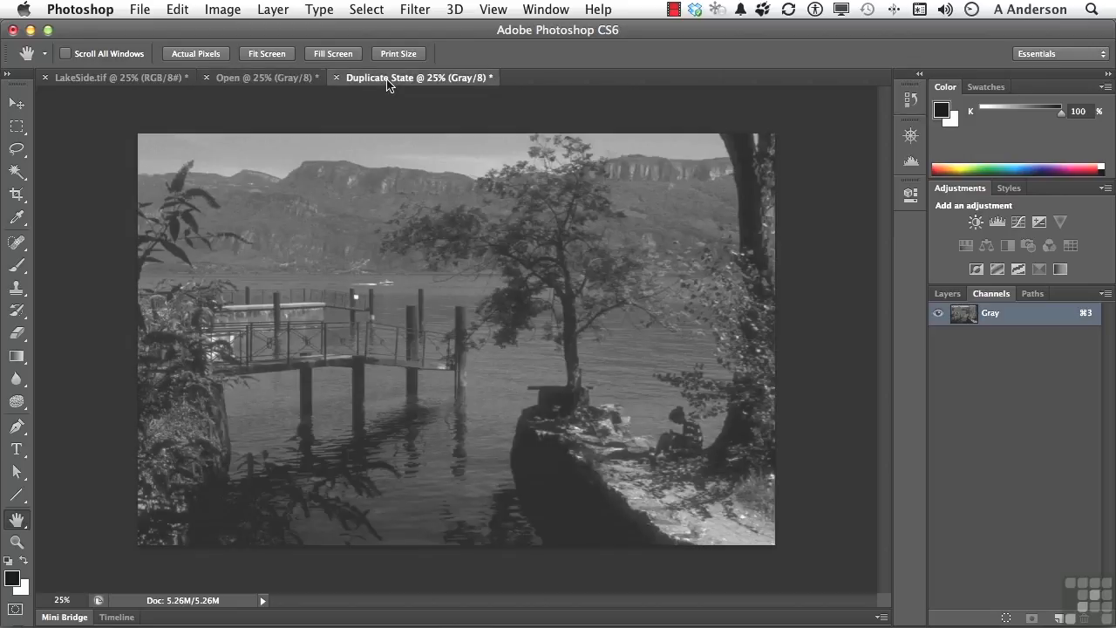